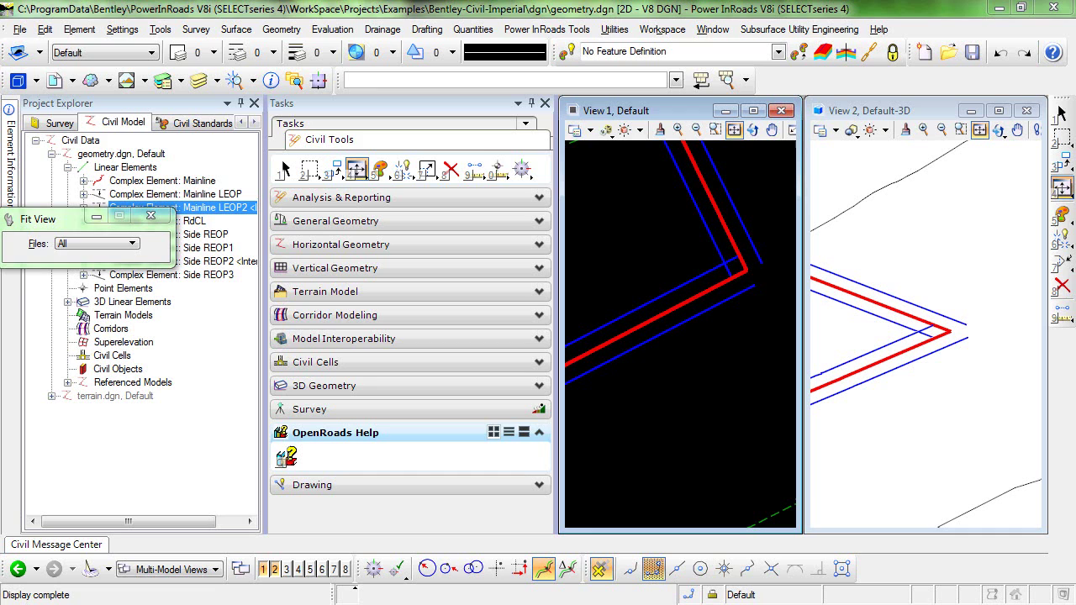
- Fit View 1, then pan and zoom onto the corner where the edge-of-pavement lines meet
left_click(713, 341)
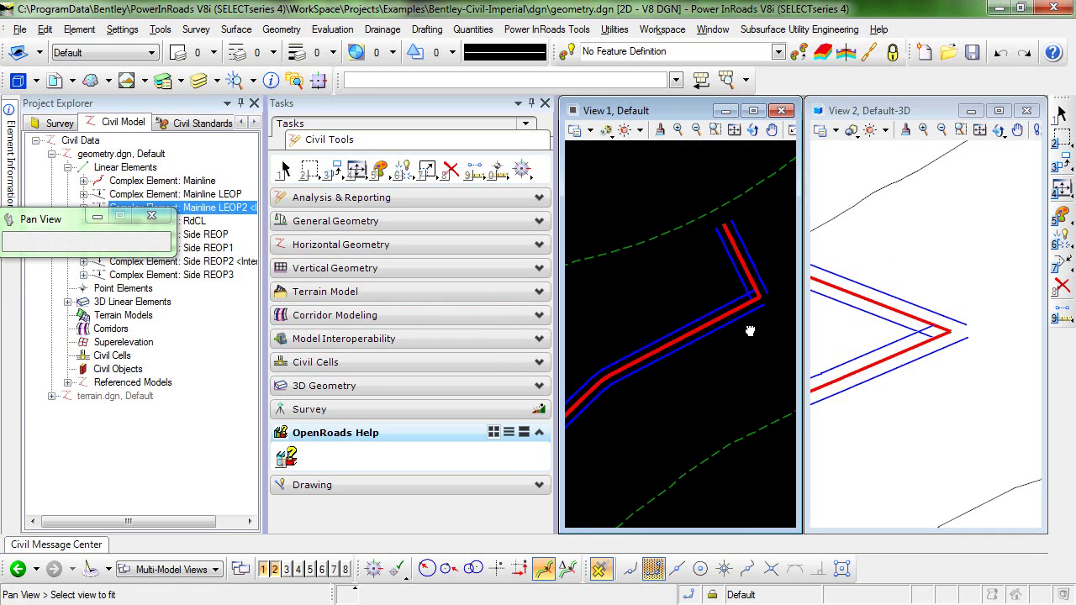
right_click(684, 348)
middle_click_drag(682, 371, 728, 252)
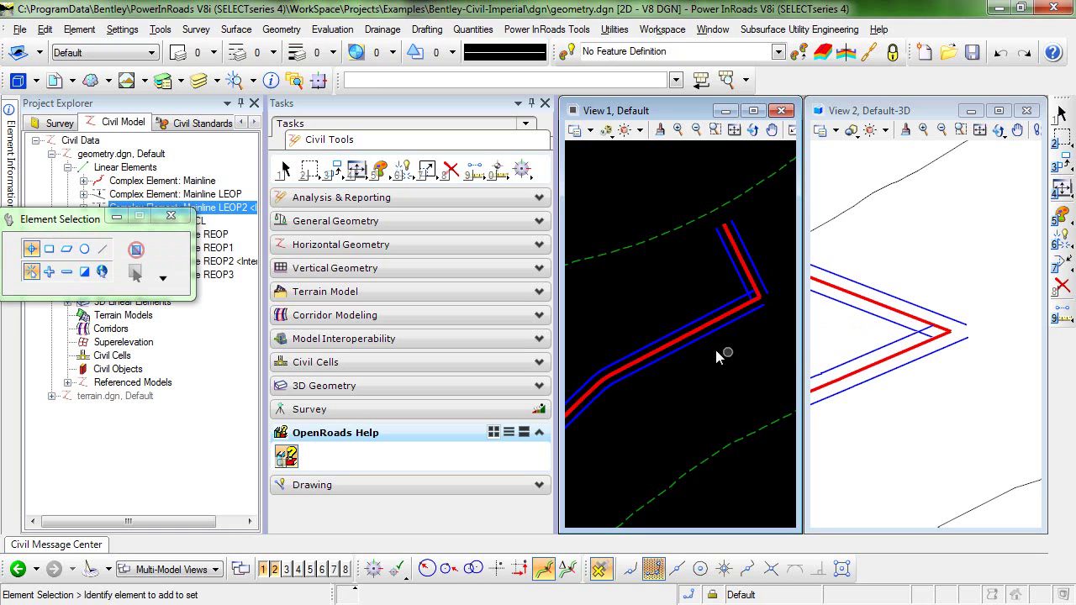
middle_click_drag(716, 350, 661, 348)
scroll(710, 342, "up", 2)
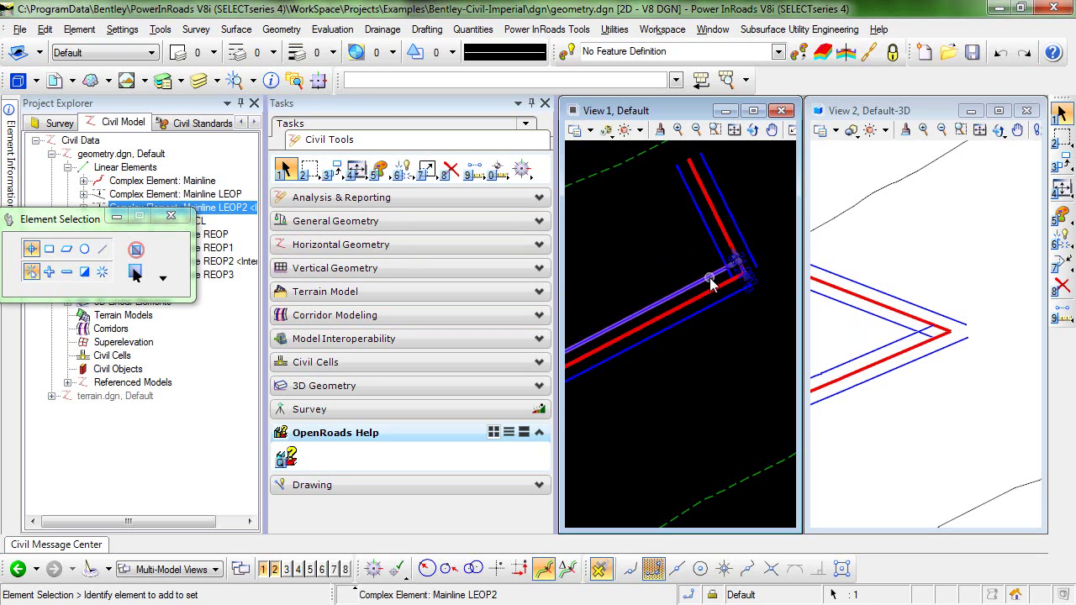
mouse_move(710, 278)
left_click(755, 269)
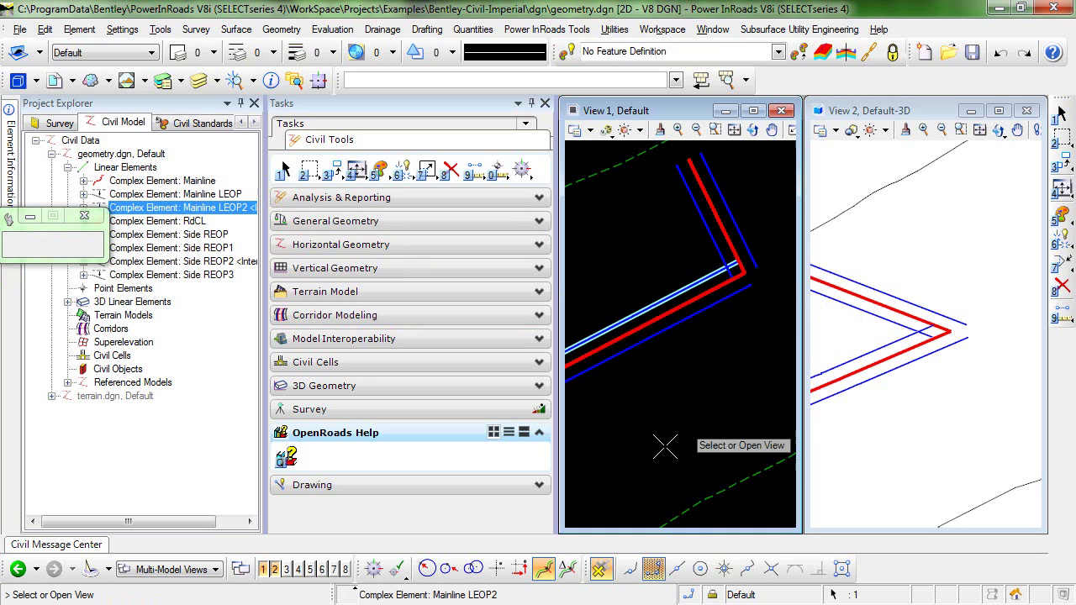
left_click(286, 569)
left_click(807, 367)
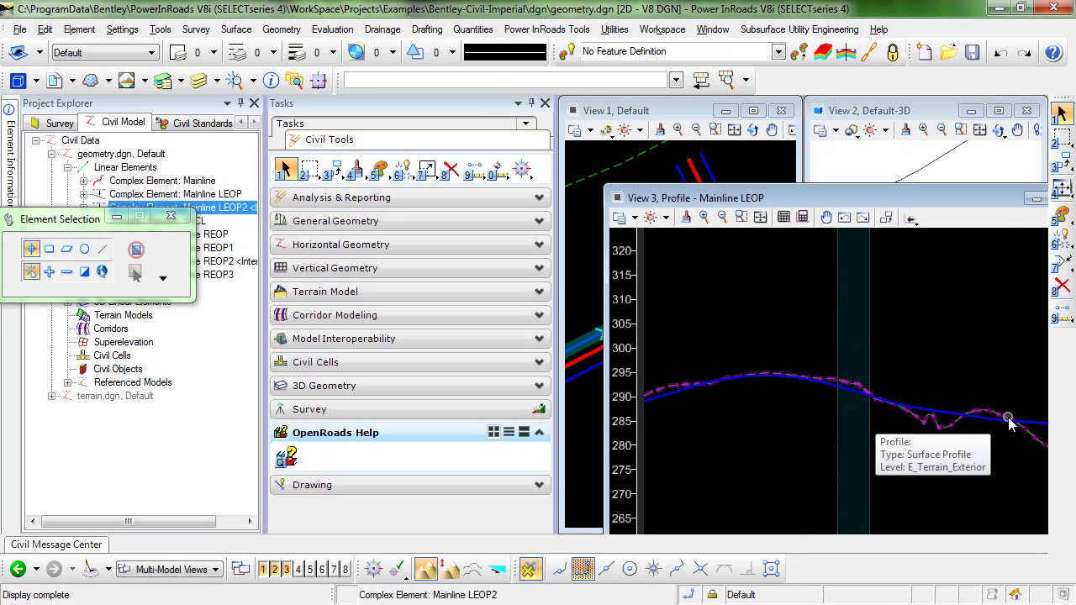
left_click(885, 217)
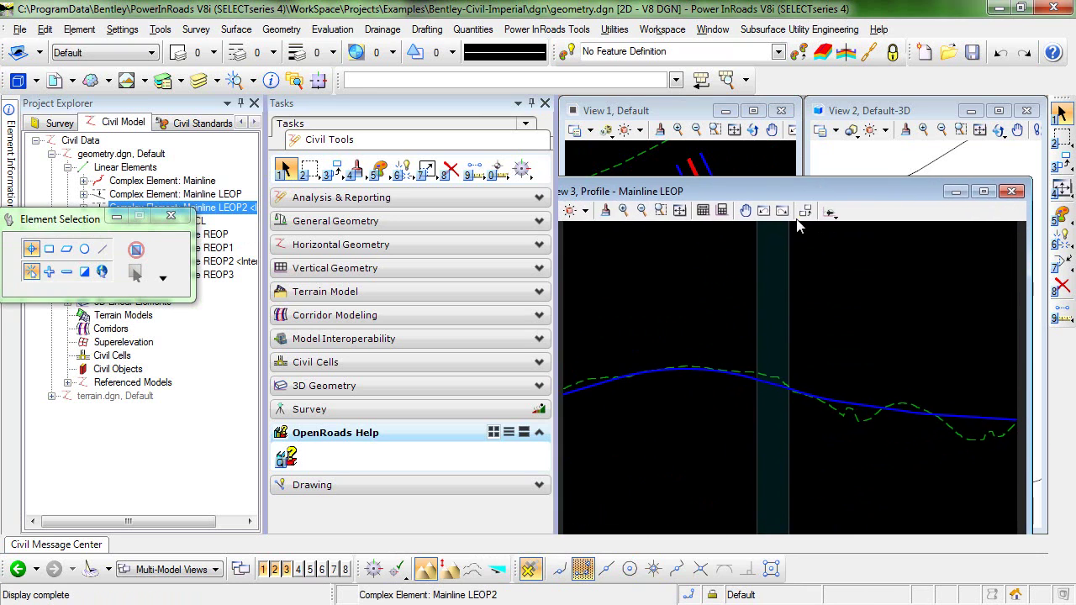
left_click(1011, 191)
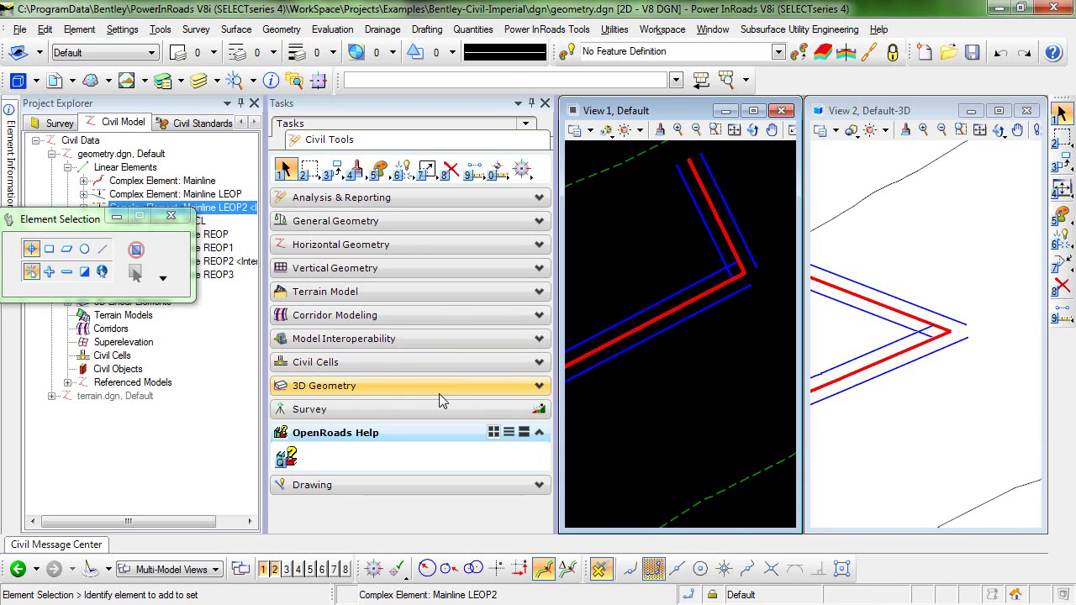
- Start Simple Arc with radius 30, Trim/Extend Both, feature Road_EdgeOfPavement, named Curb Return
left_click(389, 245)
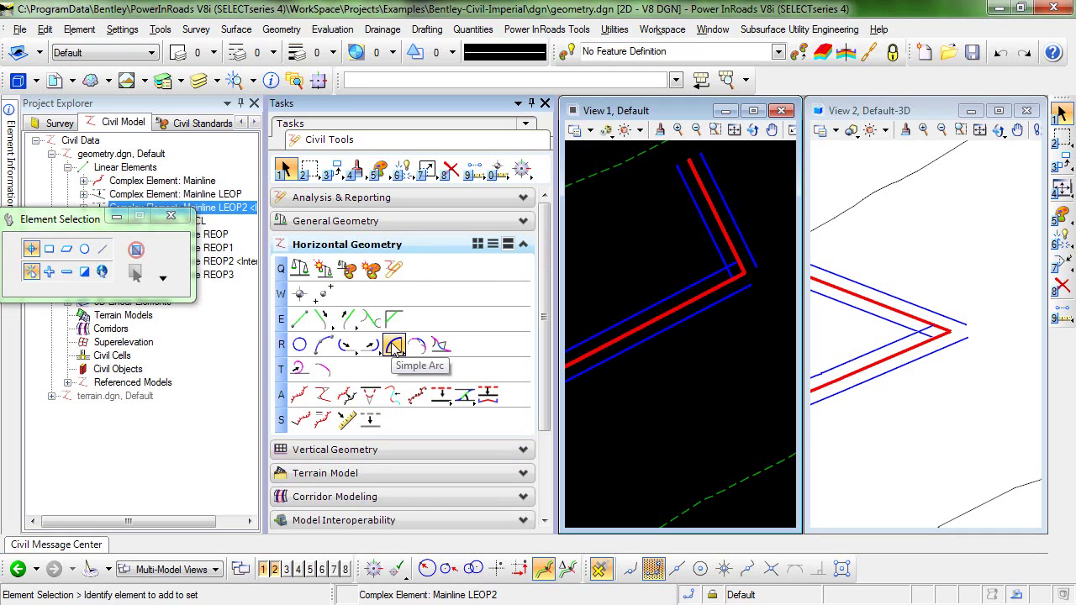
left_click(394, 346)
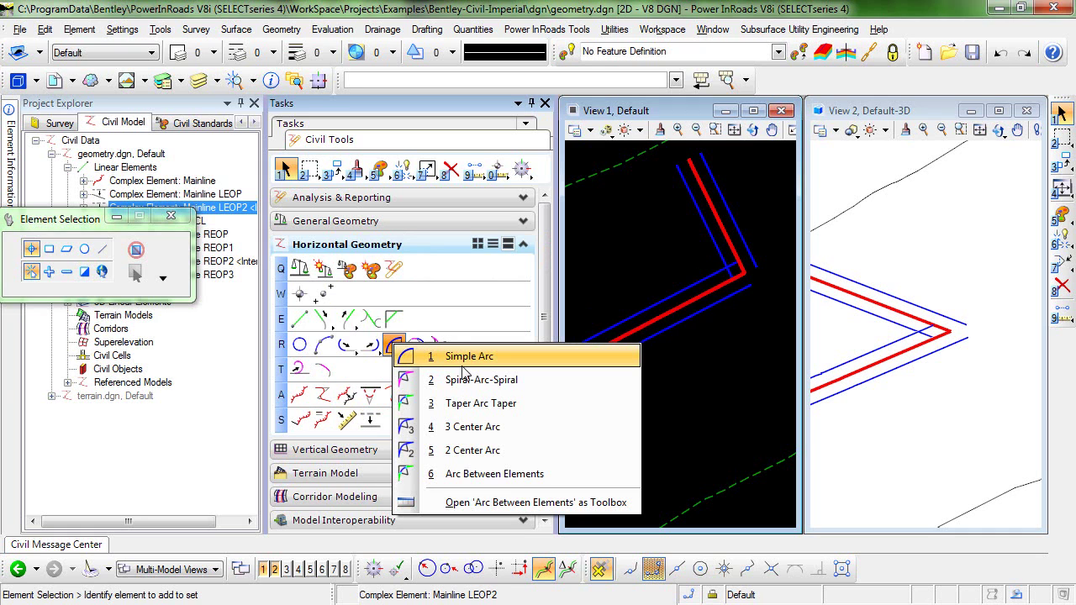
left_click(463, 357)
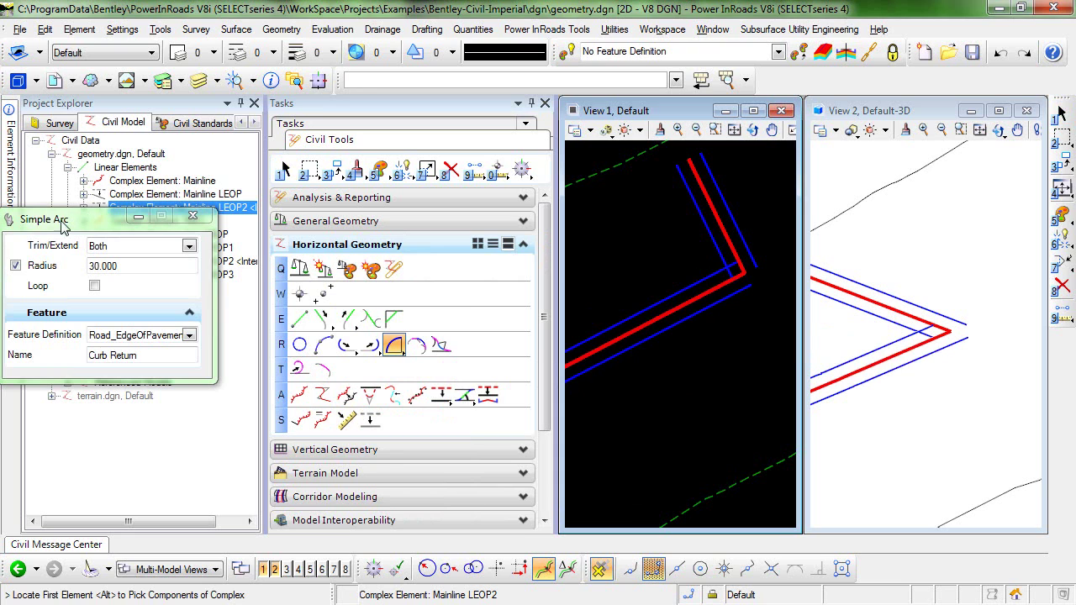
left_click_drag(112, 210, 280, 175)
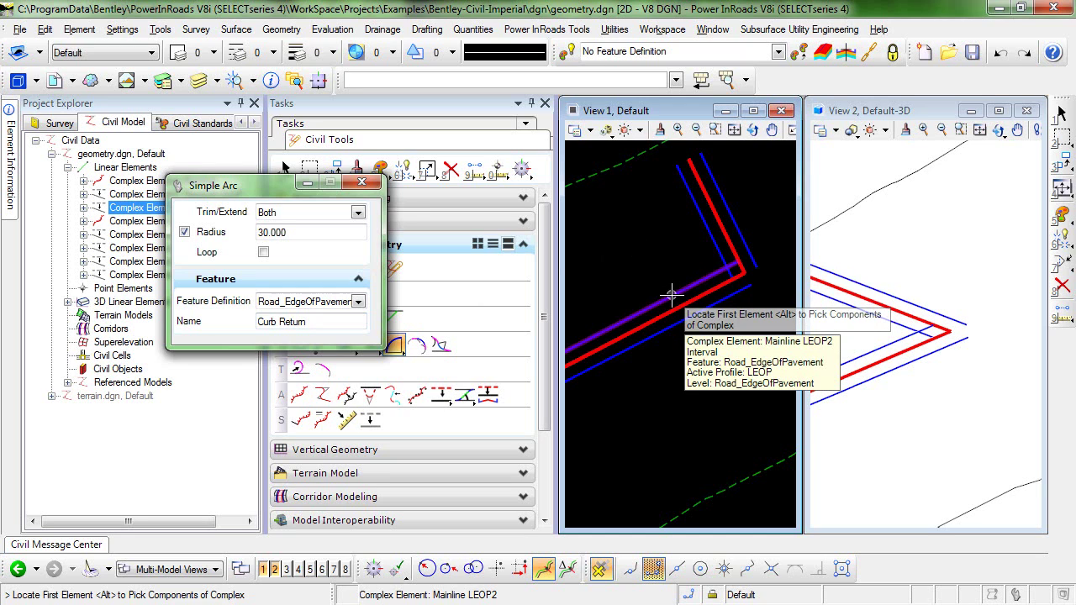
- Fillet the Mainline LEOP2 and crossing edges with the 30-radius Curb Return arc, trimming both
left_click(671, 295)
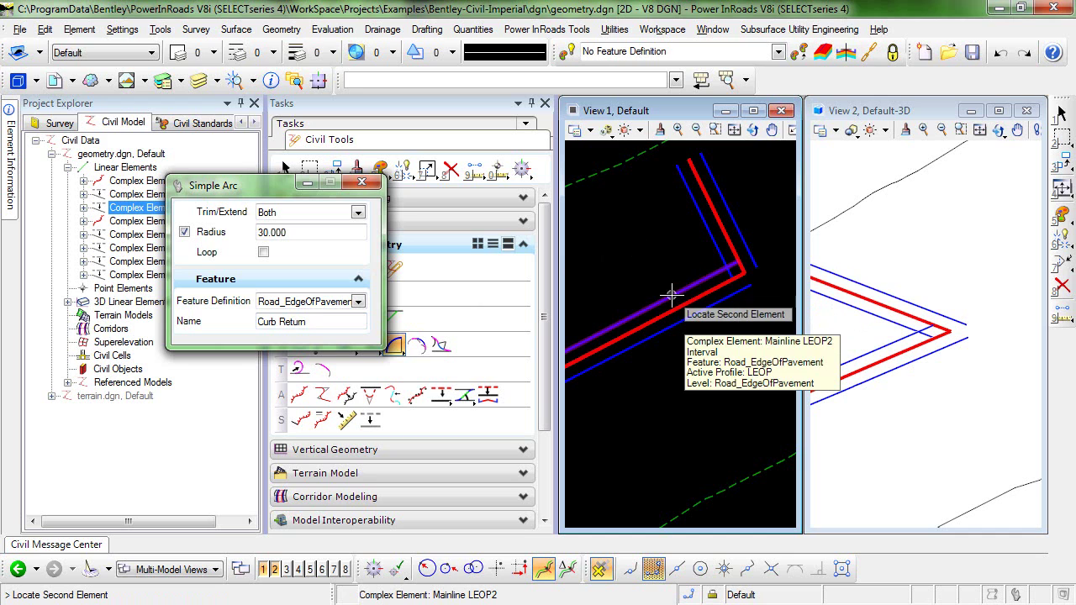
left_click(702, 221)
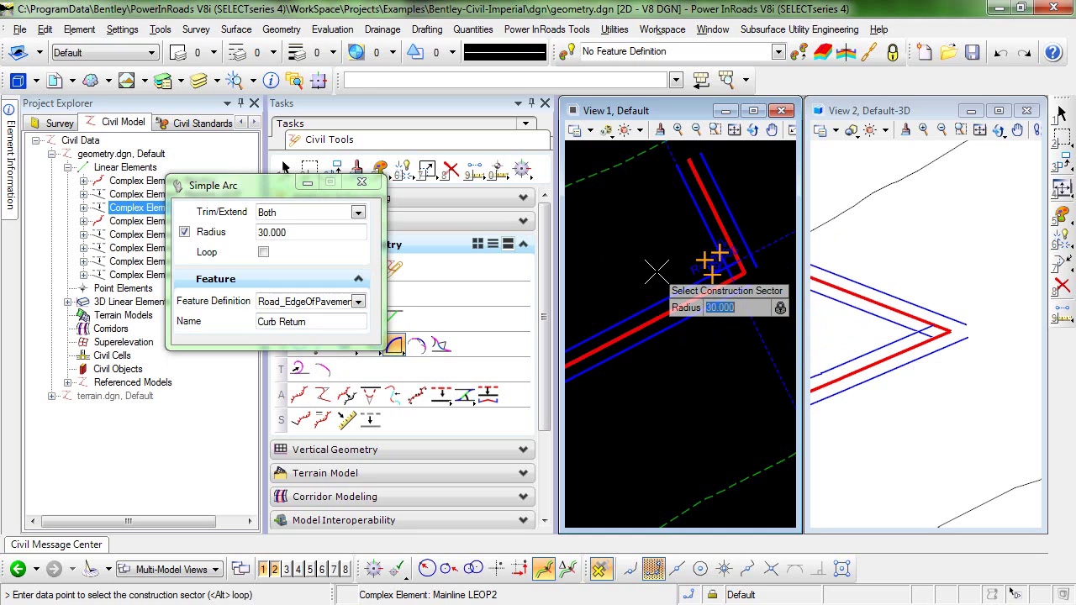
left_click(658, 272)
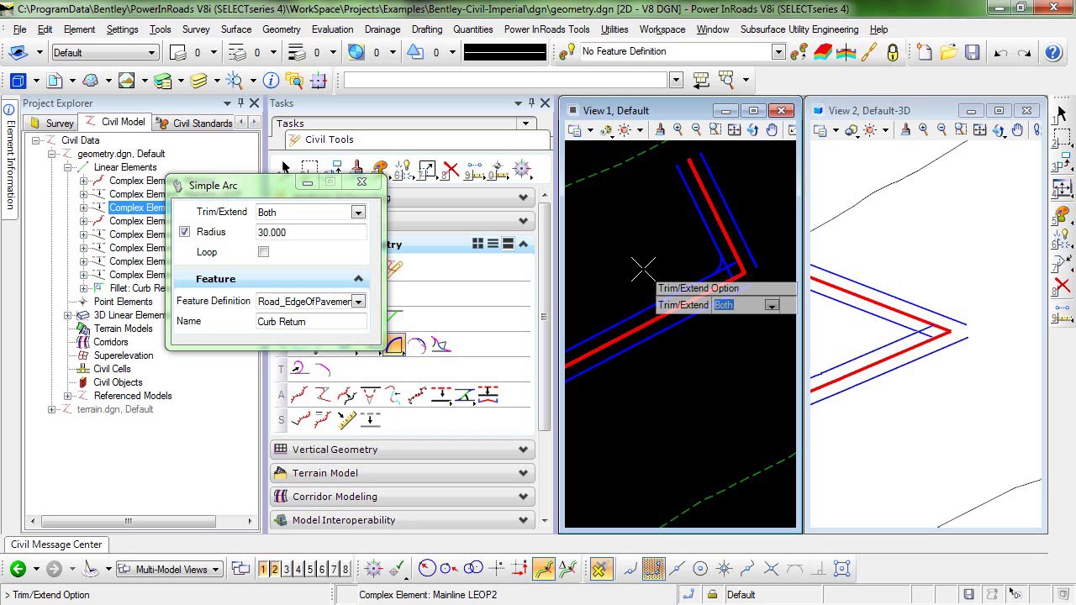
left_click(643, 268)
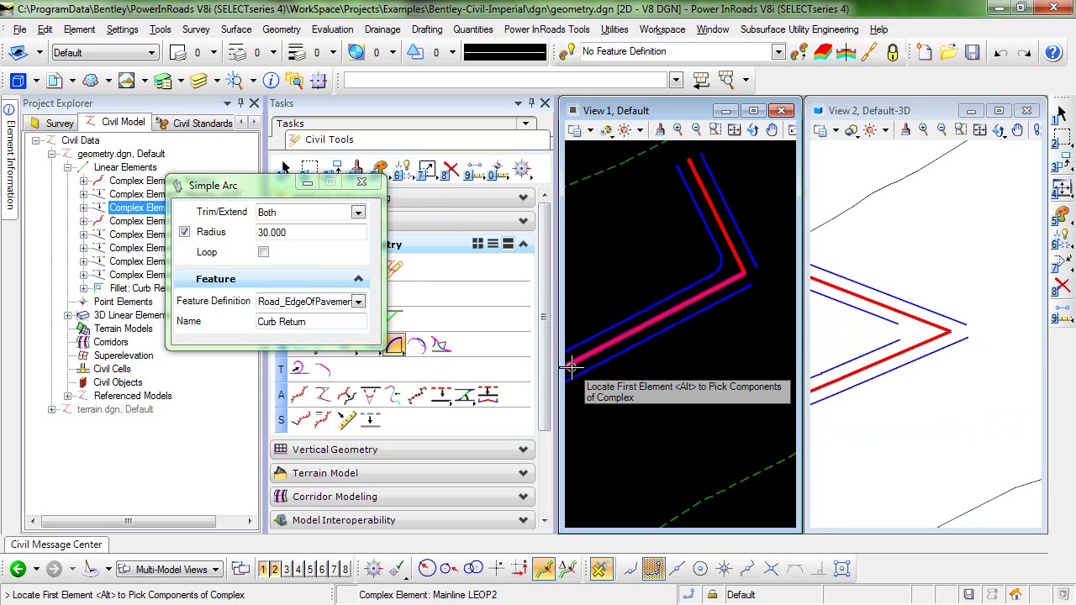
- Close the arc settings and expand the Vertical Geometry task group
left_click(362, 183)
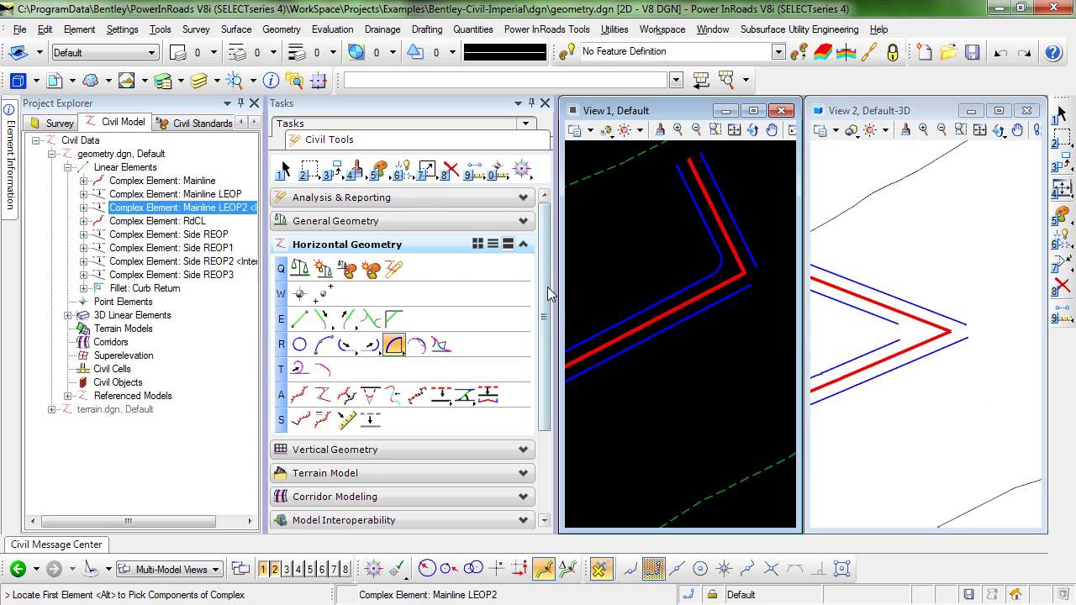
left_click_drag(547, 287, 542, 389)
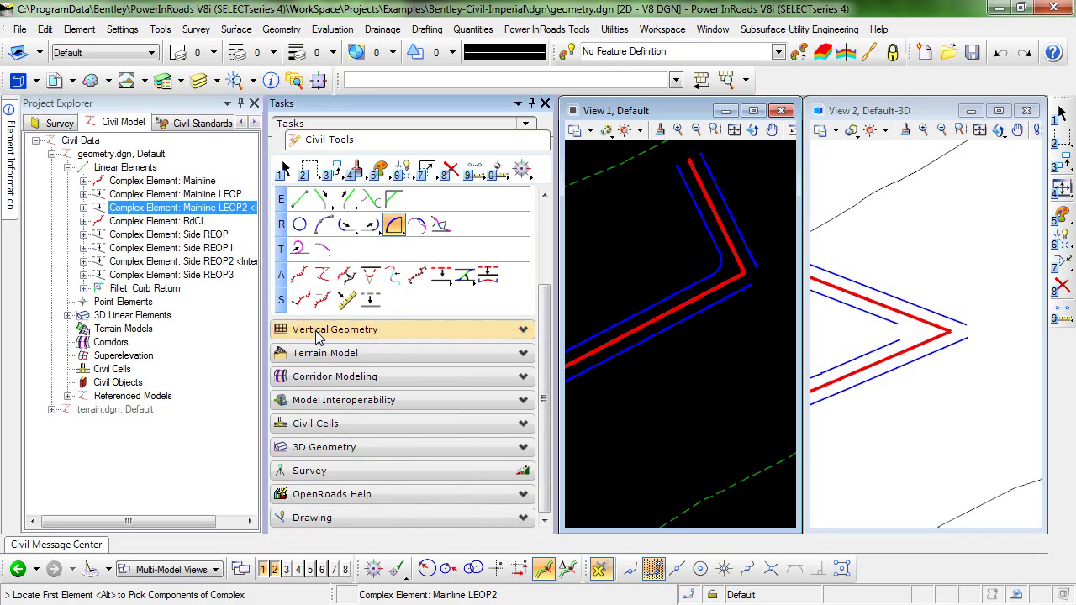
left_click(313, 330)
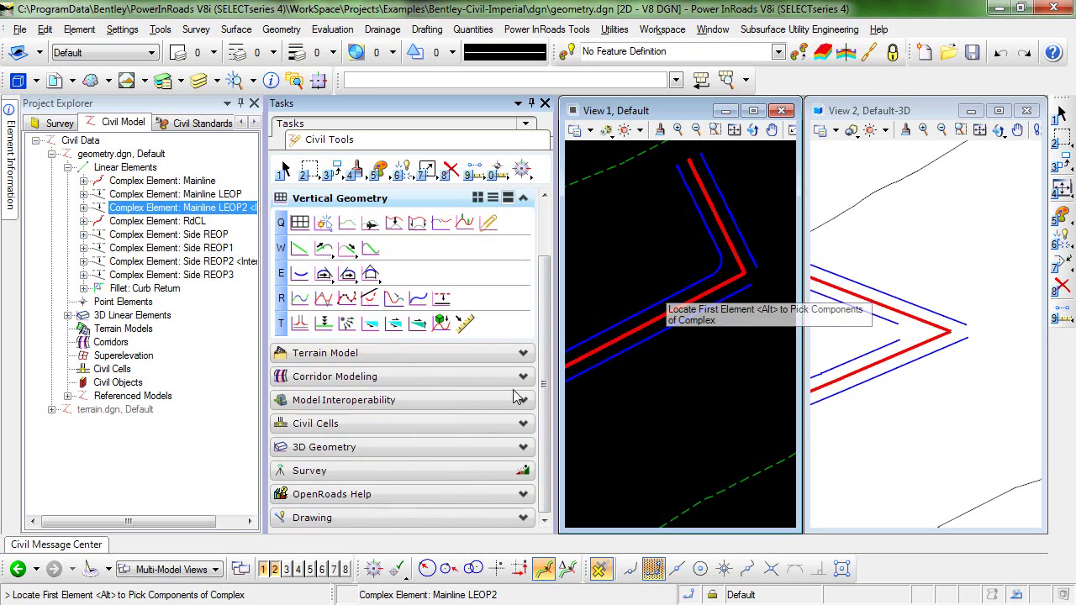
- Apply a Parabolic Quick Profile Transition to the Curb Return fillet
left_click(300, 325)
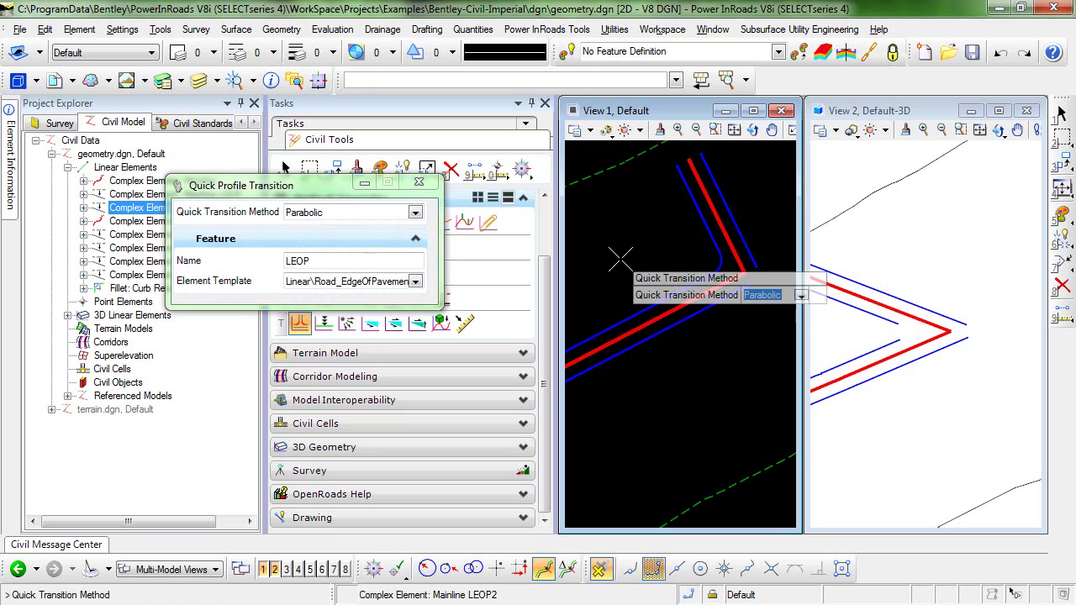
left_click(415, 213)
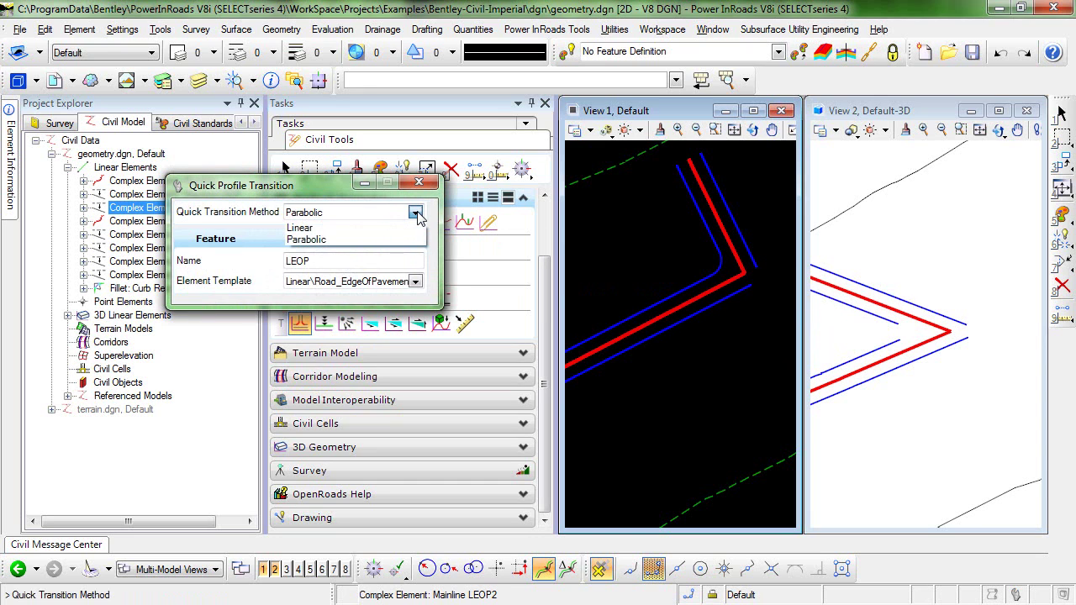
left_click(418, 238)
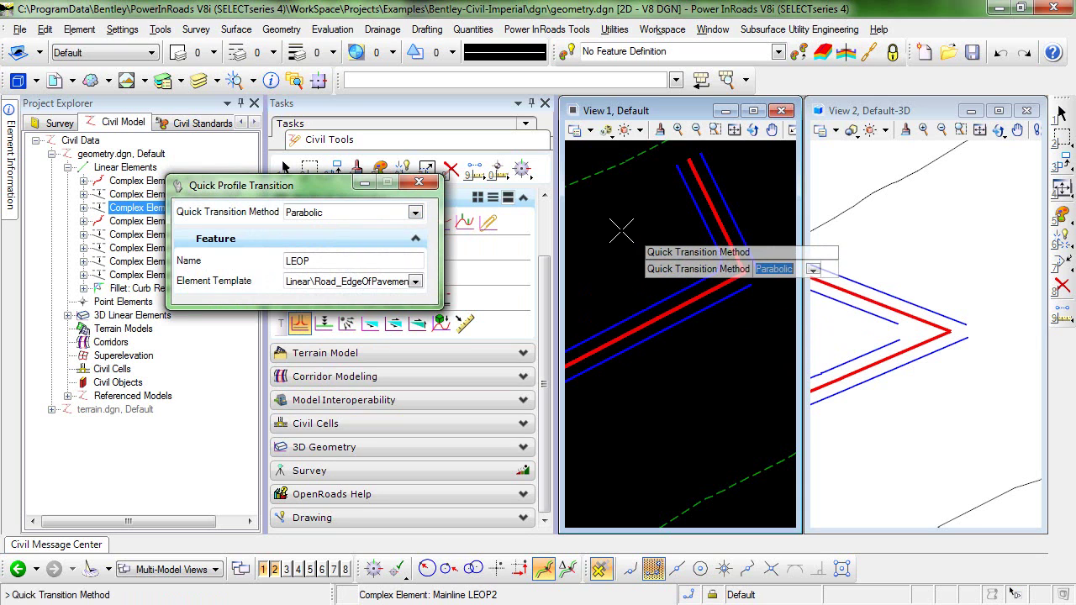
left_click(613, 225)
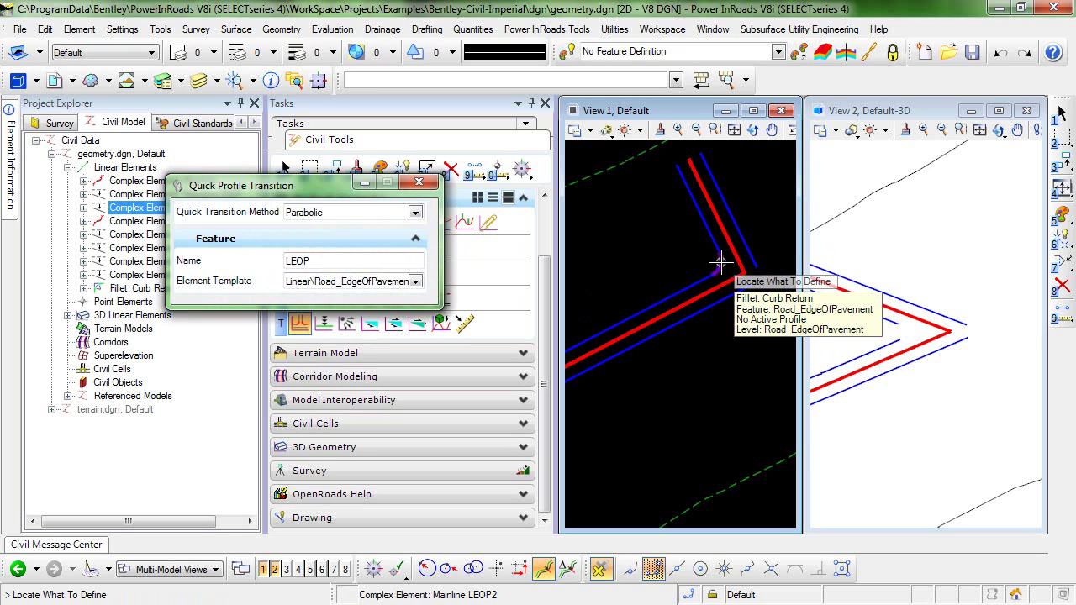
left_click(721, 265)
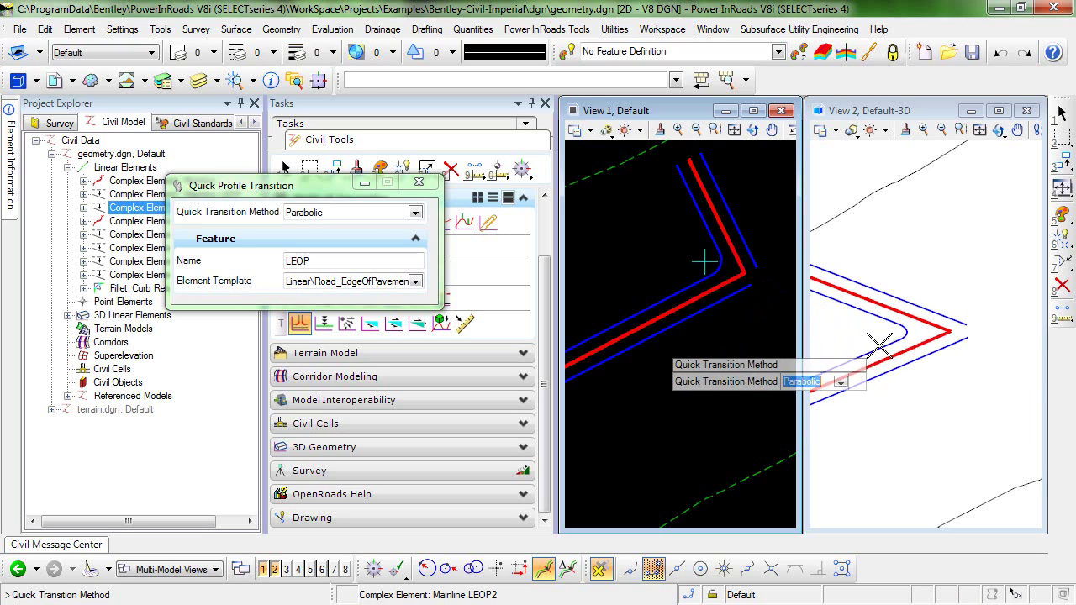
left_click(418, 183)
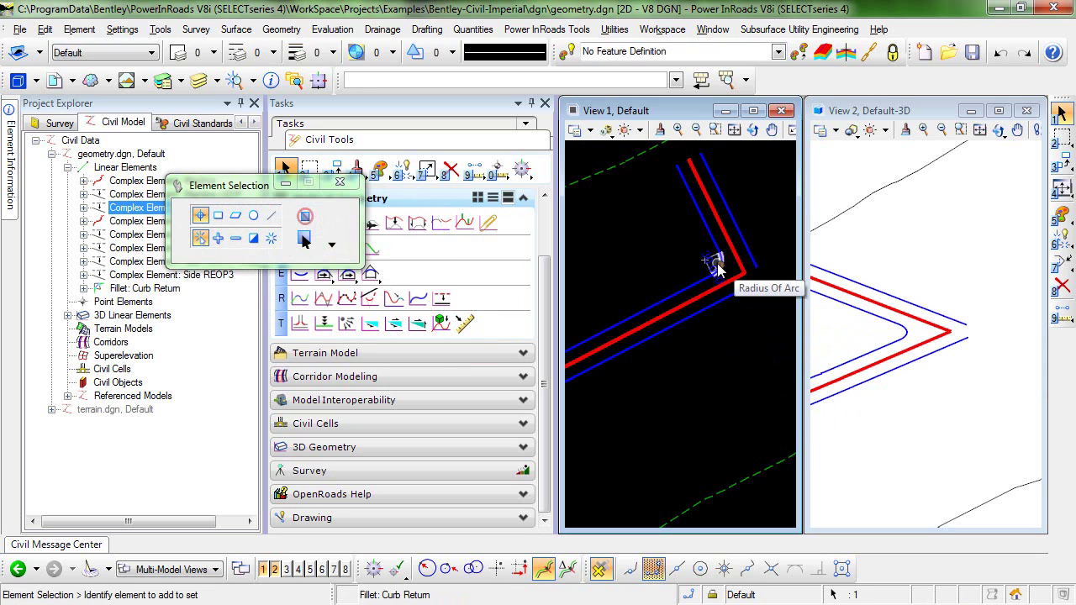
- Open the Curb Return fillet's profile model in View 3 and zoom out to show its profile line
left_click(718, 266)
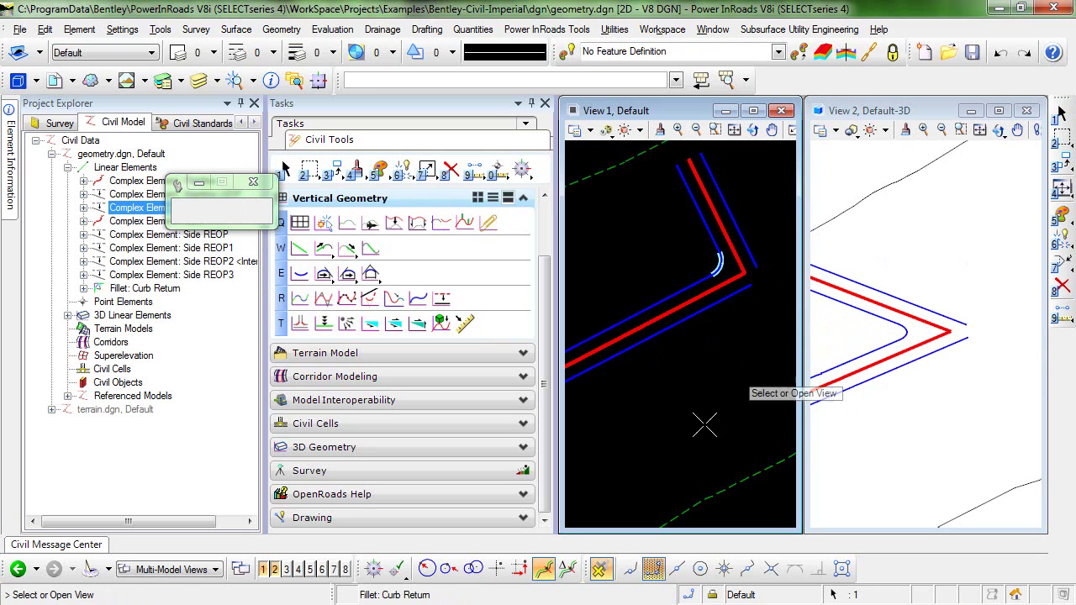
left_click(286, 569)
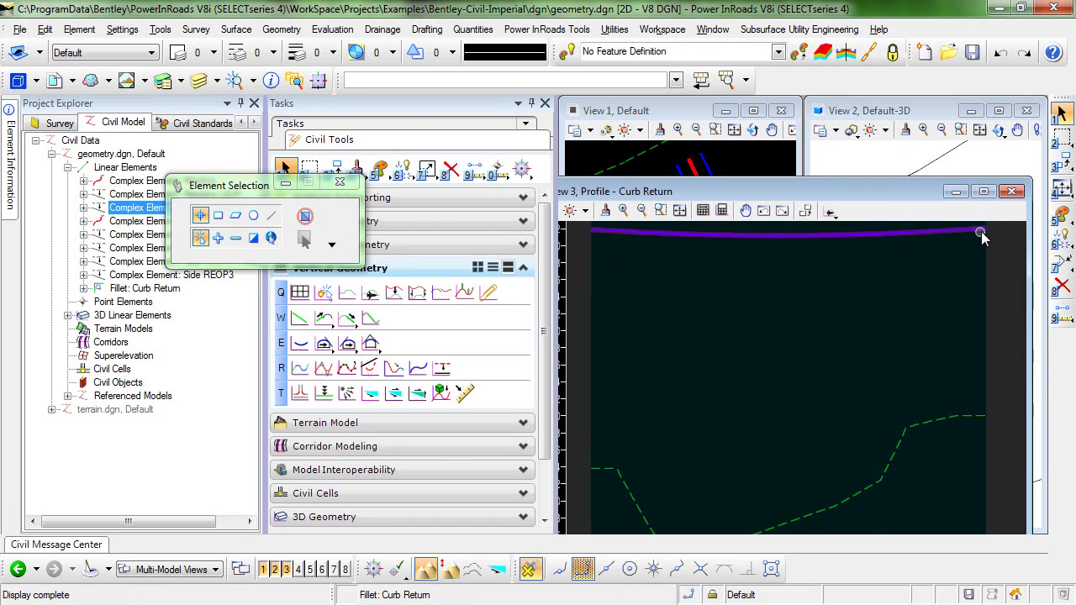
scroll(696, 345, "down", 2)
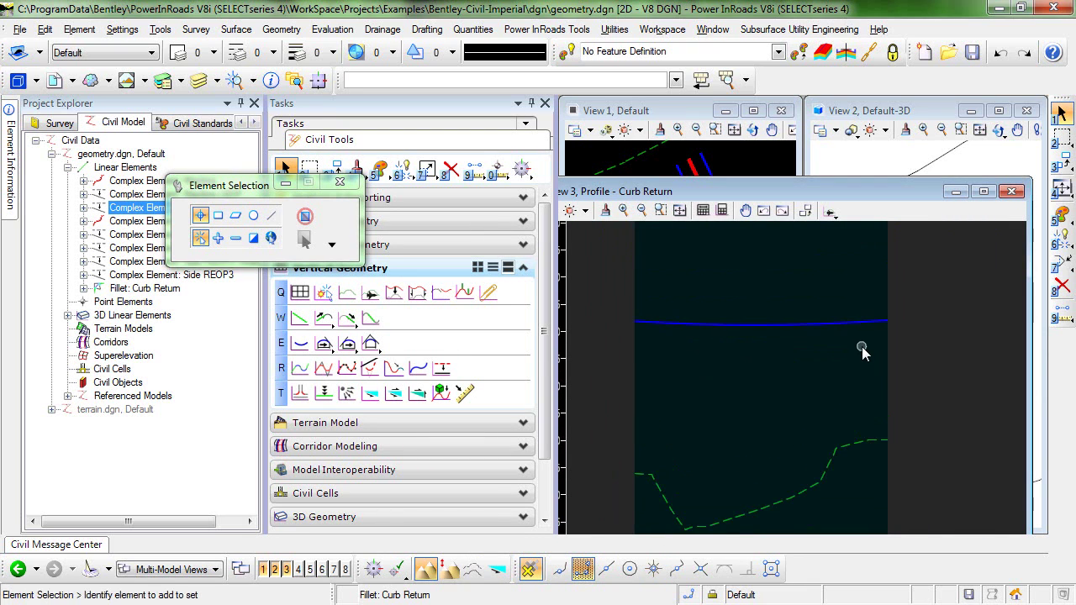
left_click(348, 184)
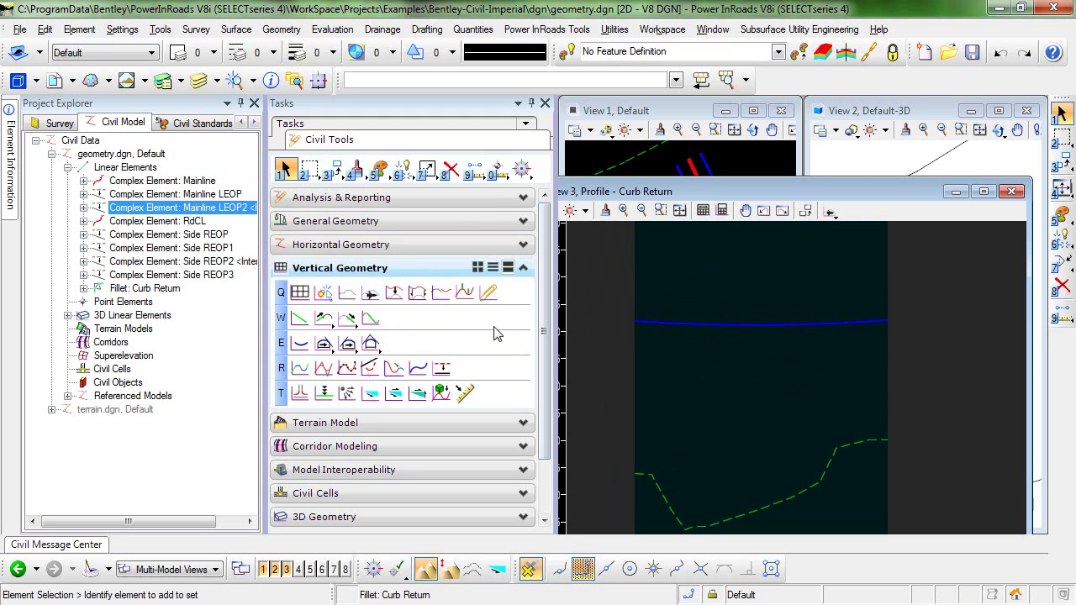
- With Project Explorer hidden and View 1 widened, mark the Side REOP2 intersection on the Curb Return profile
left_click(465, 293)
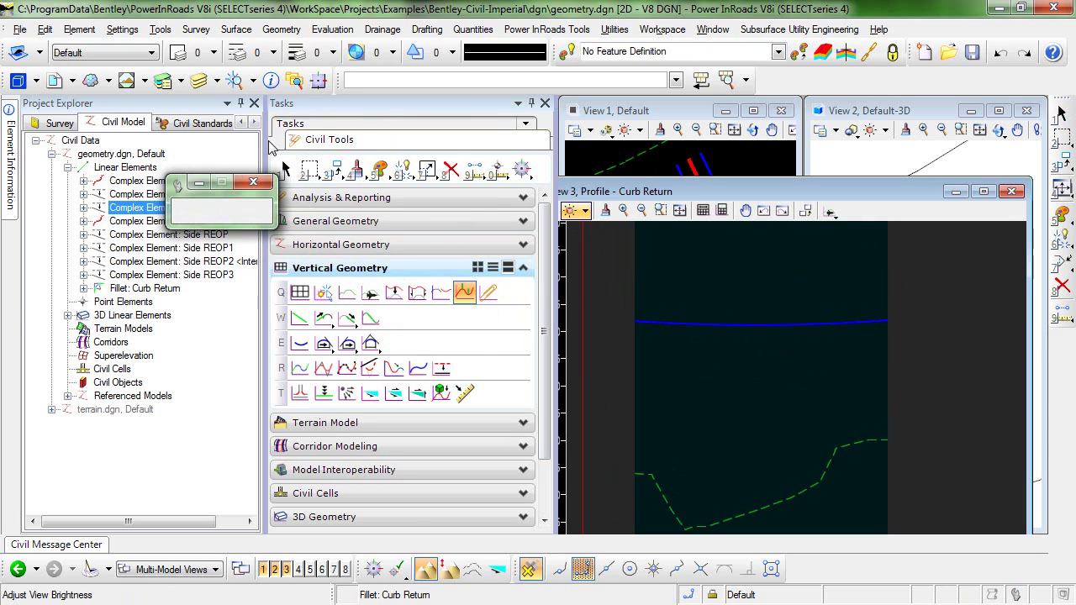
left_click(241, 102)
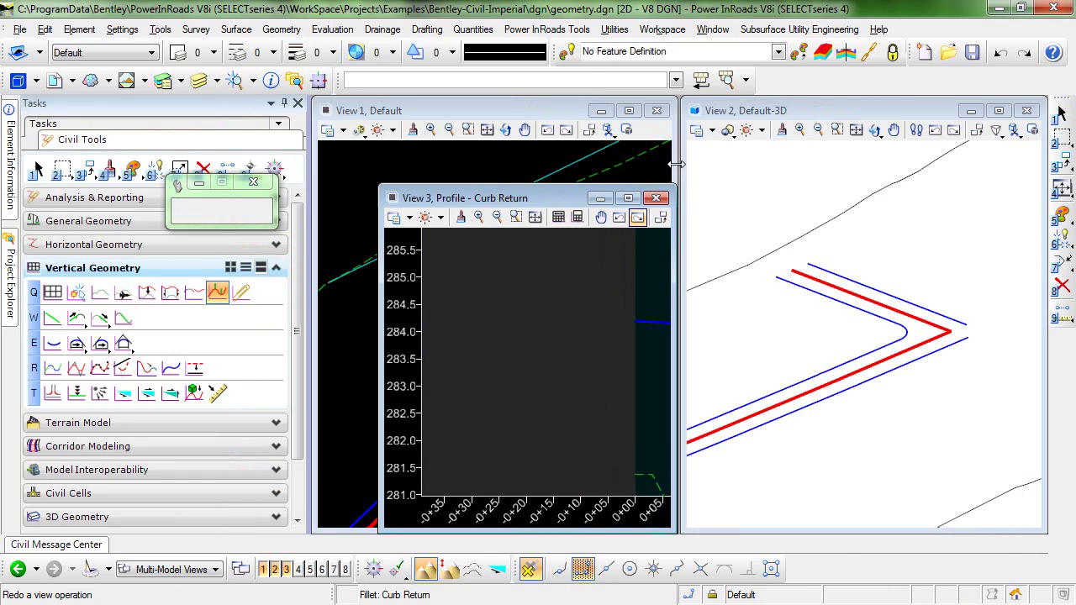
left_click_drag(677, 165, 780, 172)
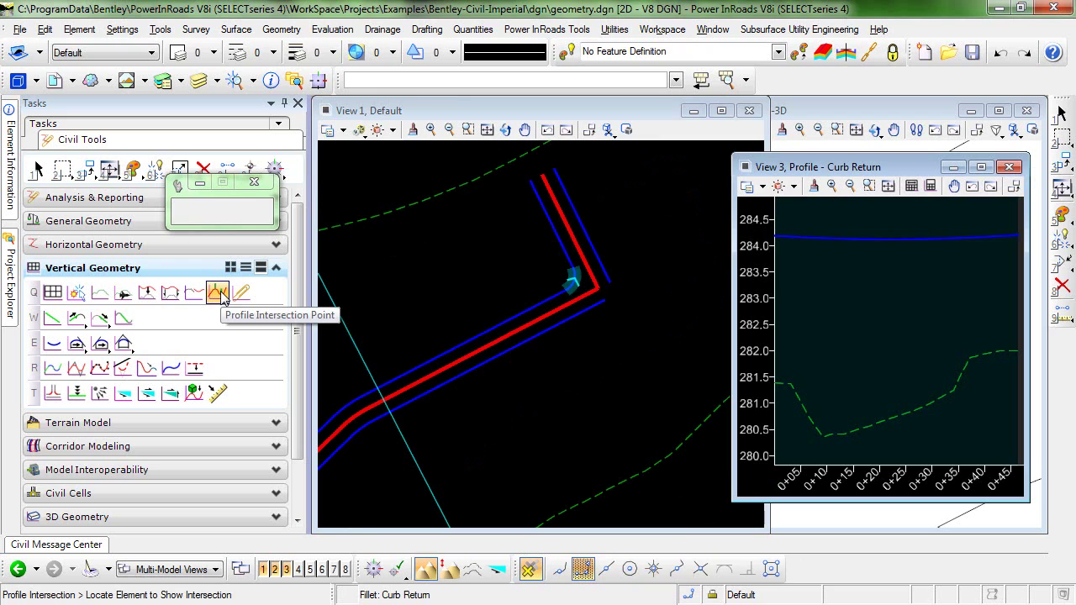
left_click(217, 293)
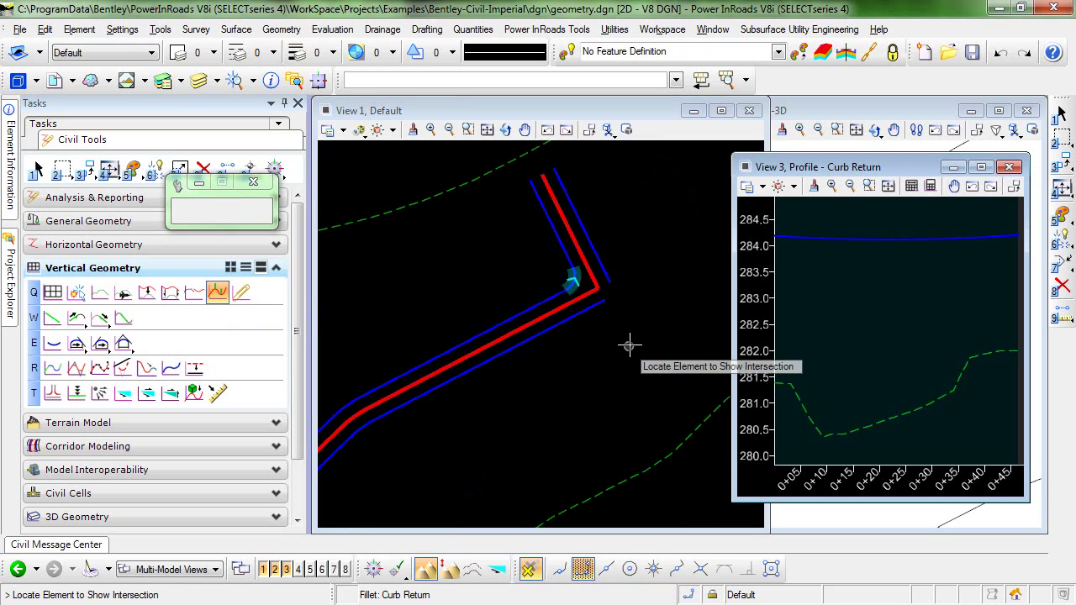
middle_click_drag(629, 348, 619, 332)
left_click(540, 241)
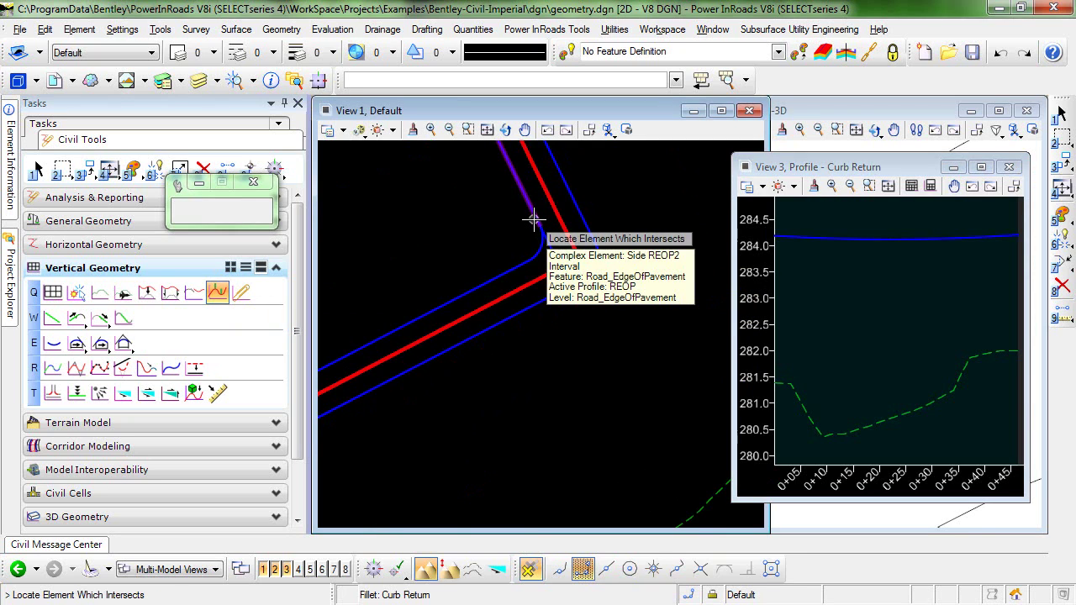
left_click(533, 220)
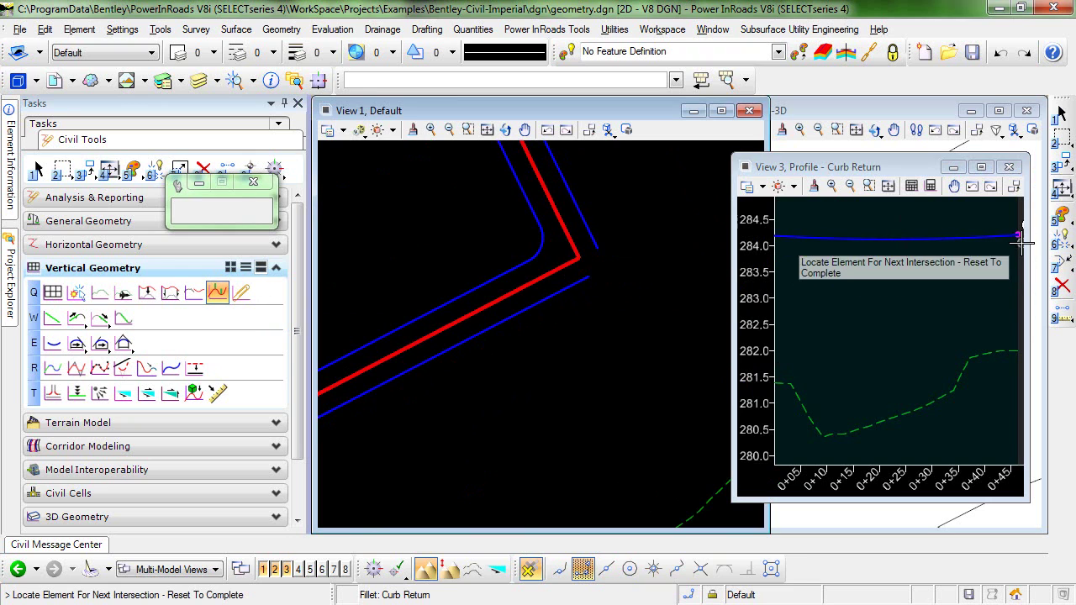